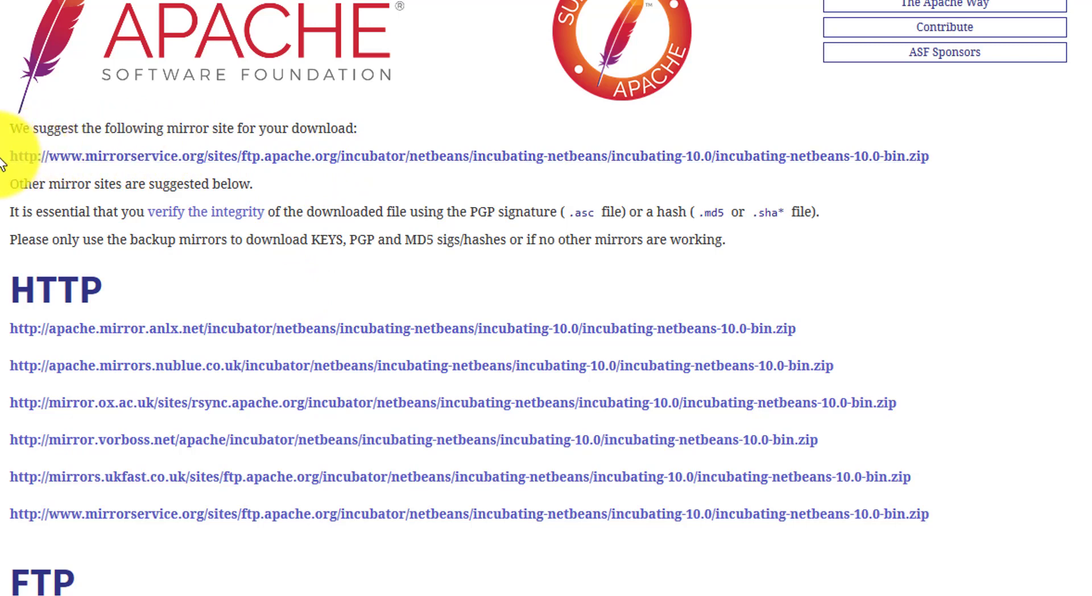
left_click_drag(3, 158, 953, 170)
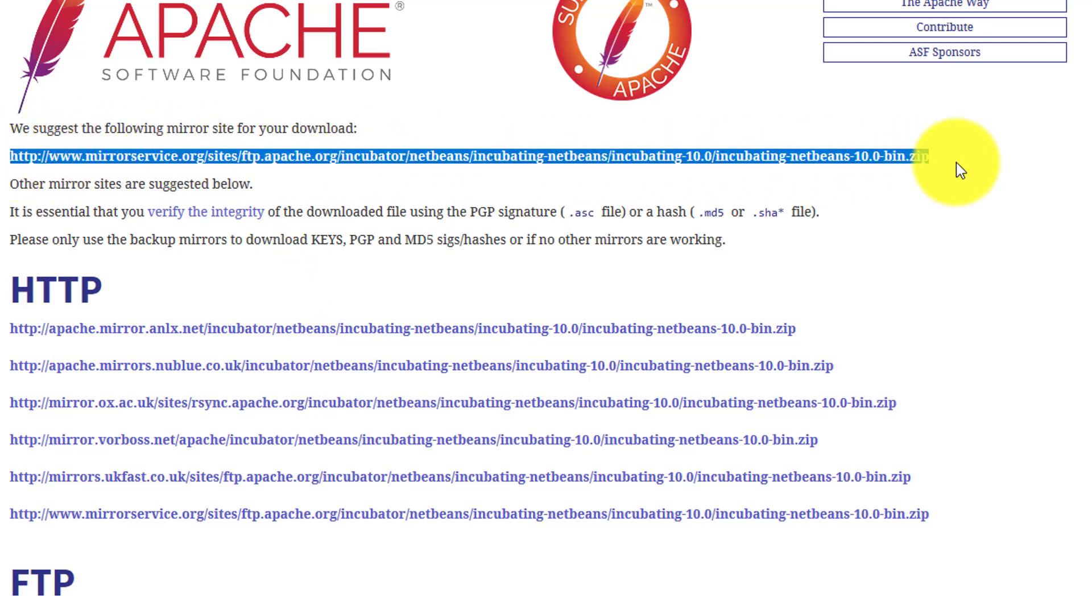
left_click(938, 166)
left_click(851, 164)
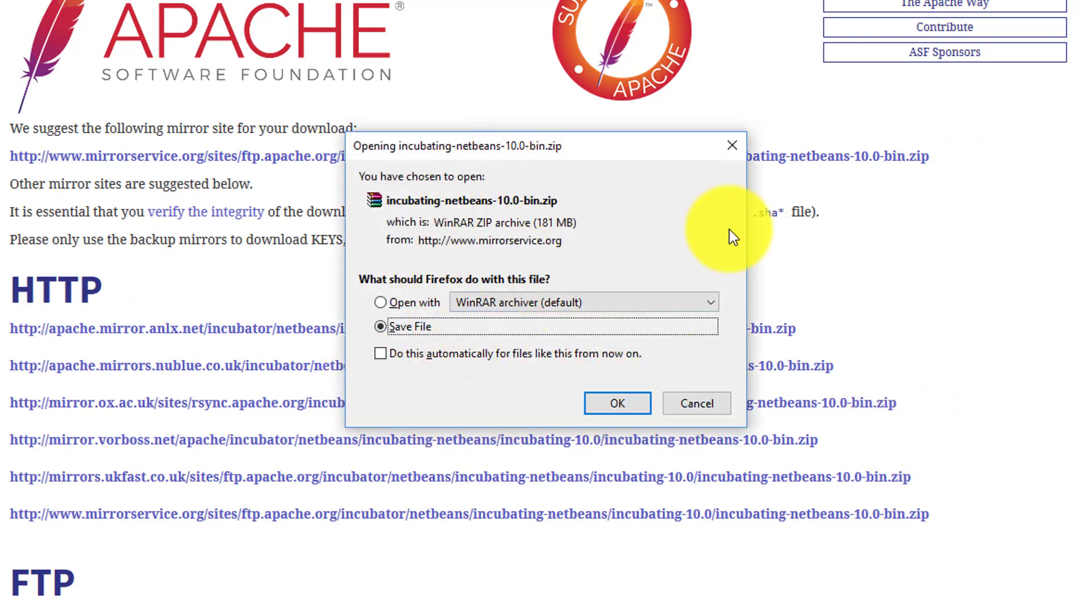
left_click(732, 146)
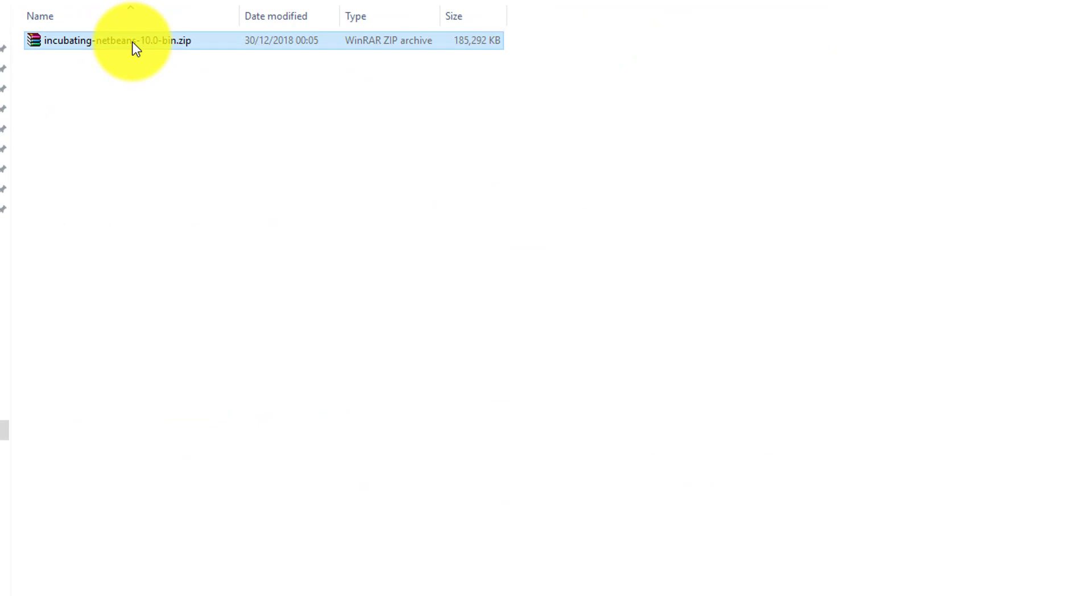
Extract the incubating-netbeans-10.0-bin.zip archive to C:\Program Files.
right_click(132, 42)
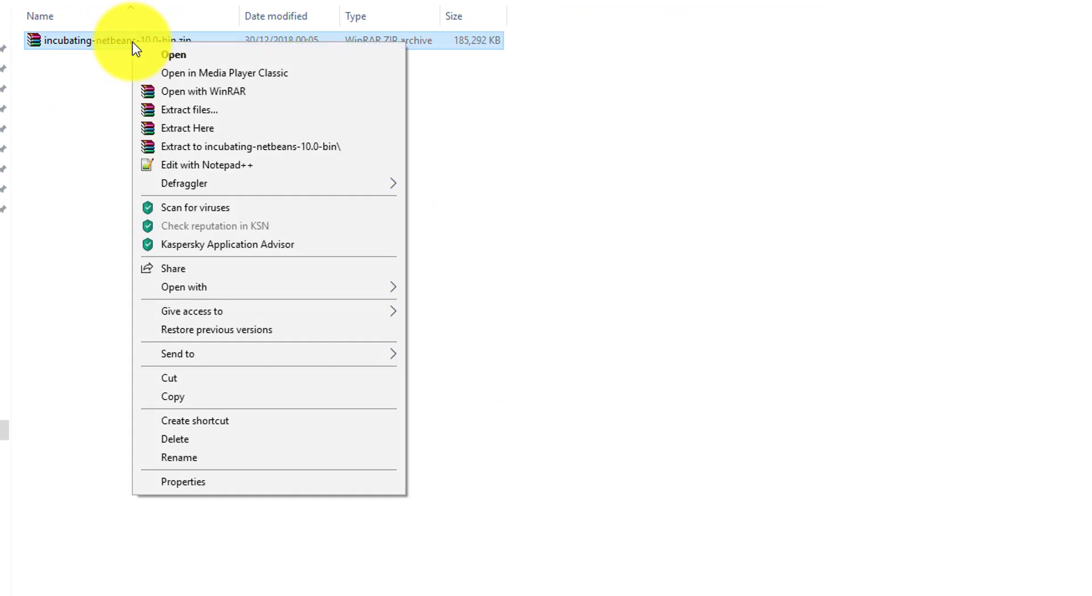
left_click(210, 111)
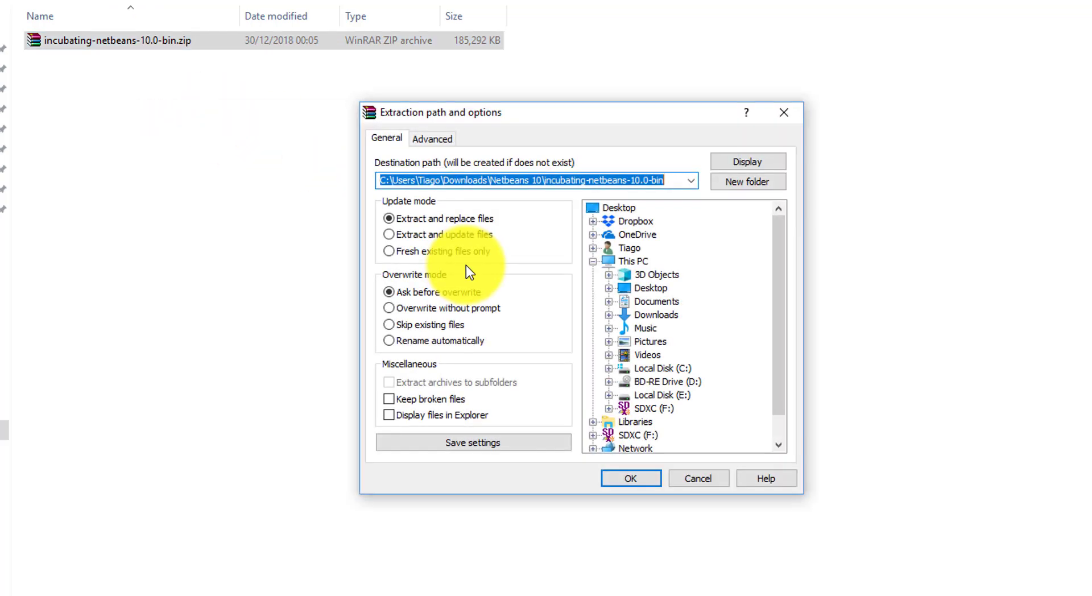
left_click(660, 368)
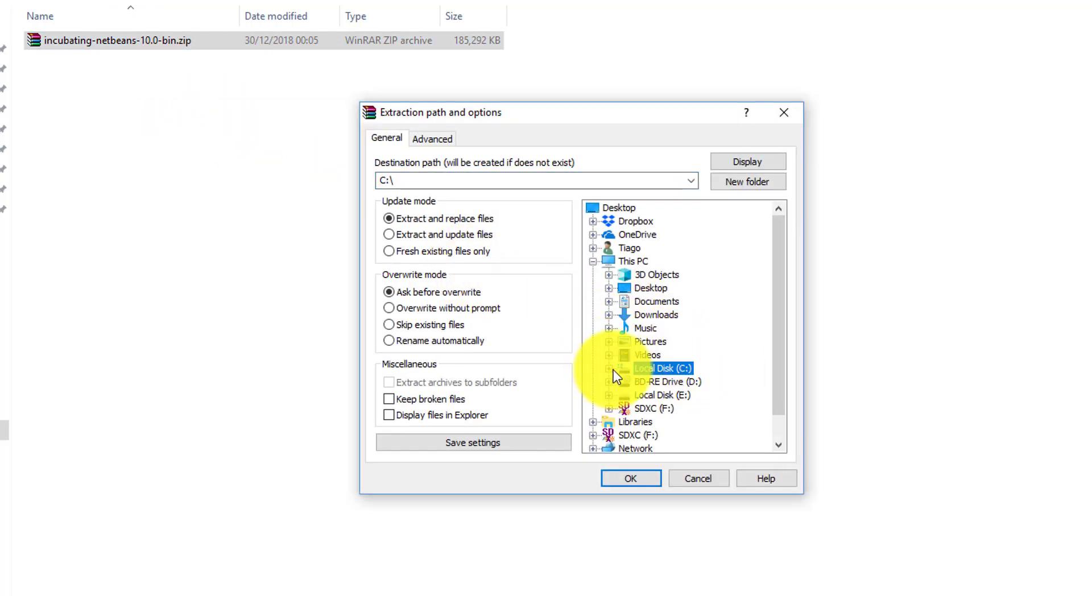
left_click(663, 355)
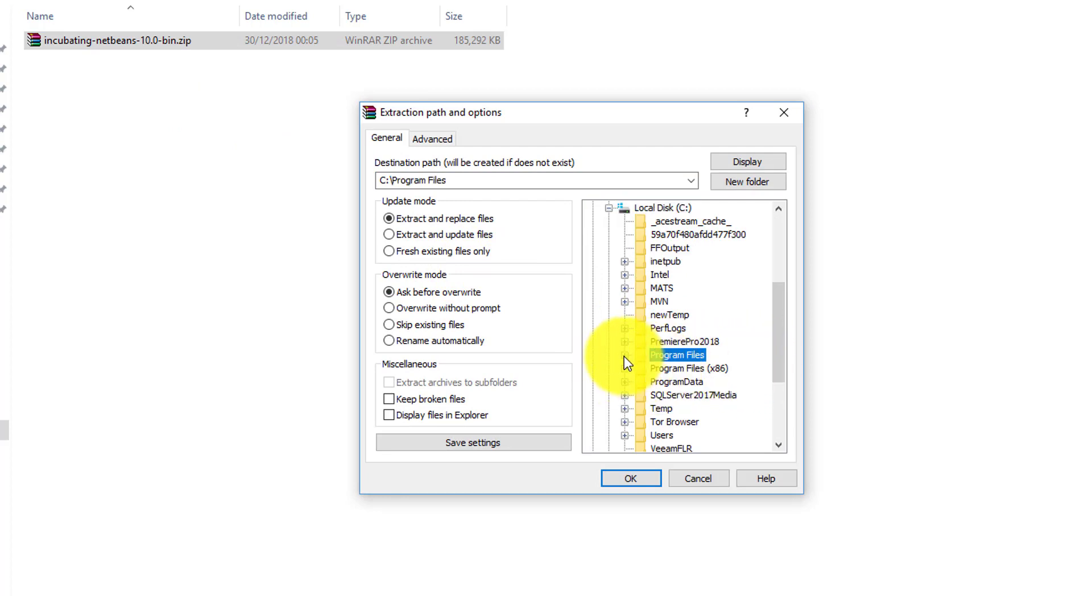
left_click(633, 476)
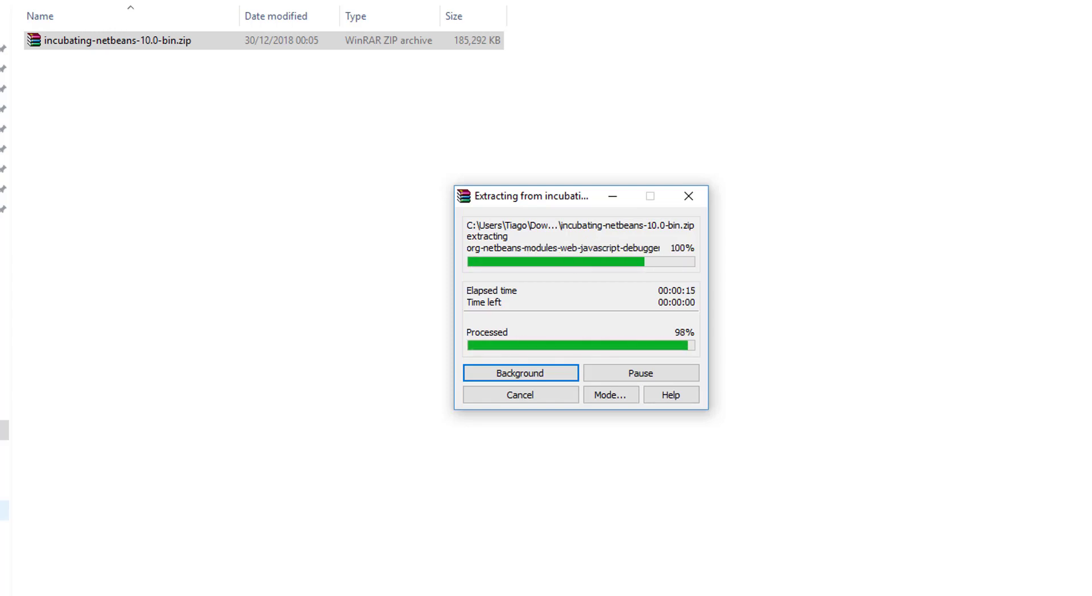
Open the bin folder inside the extracted netbeans folder in C:\Program Files.
left_click(4, 510)
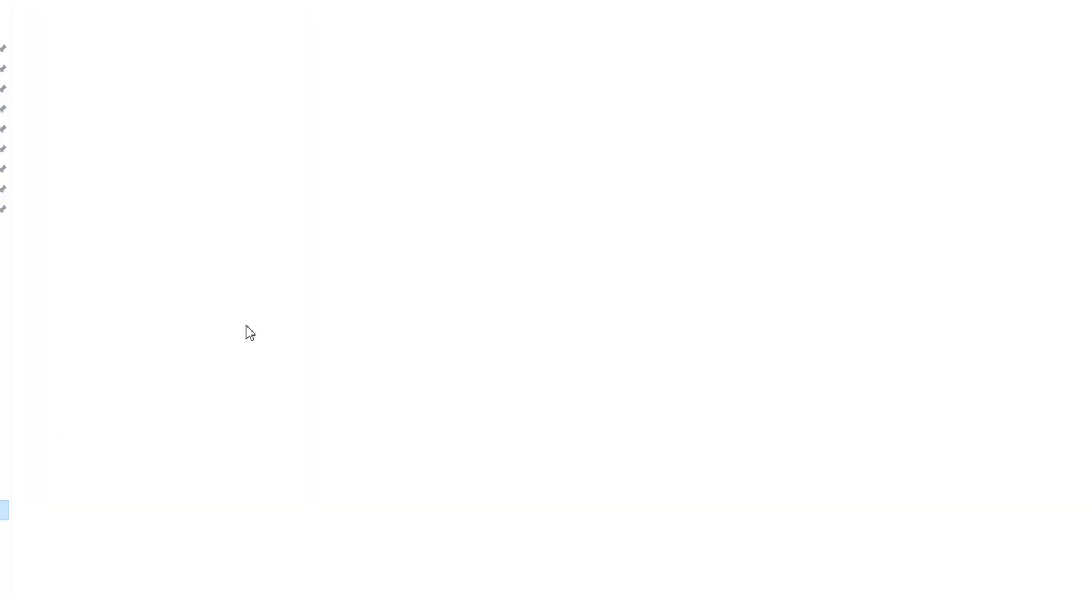
double_click(108, 216)
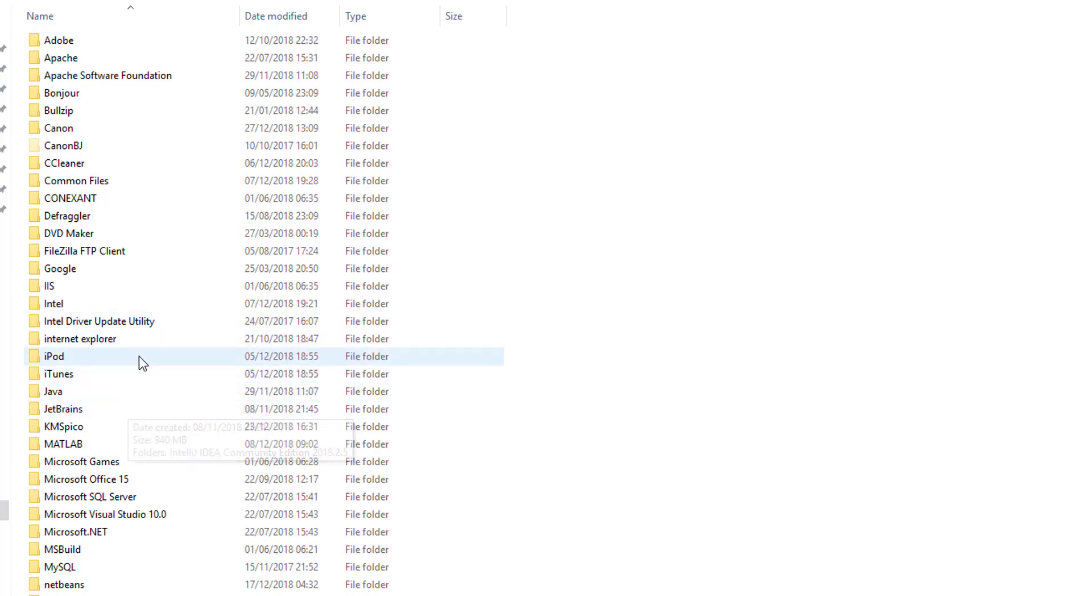
left_click(104, 321)
key("n")
key("n")
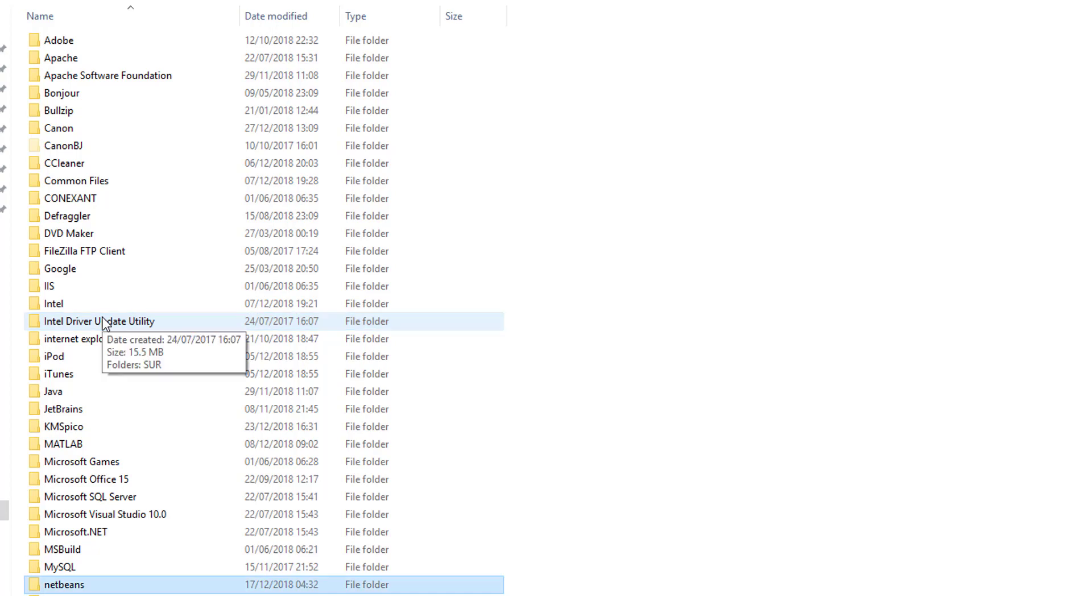
double_click(74, 584)
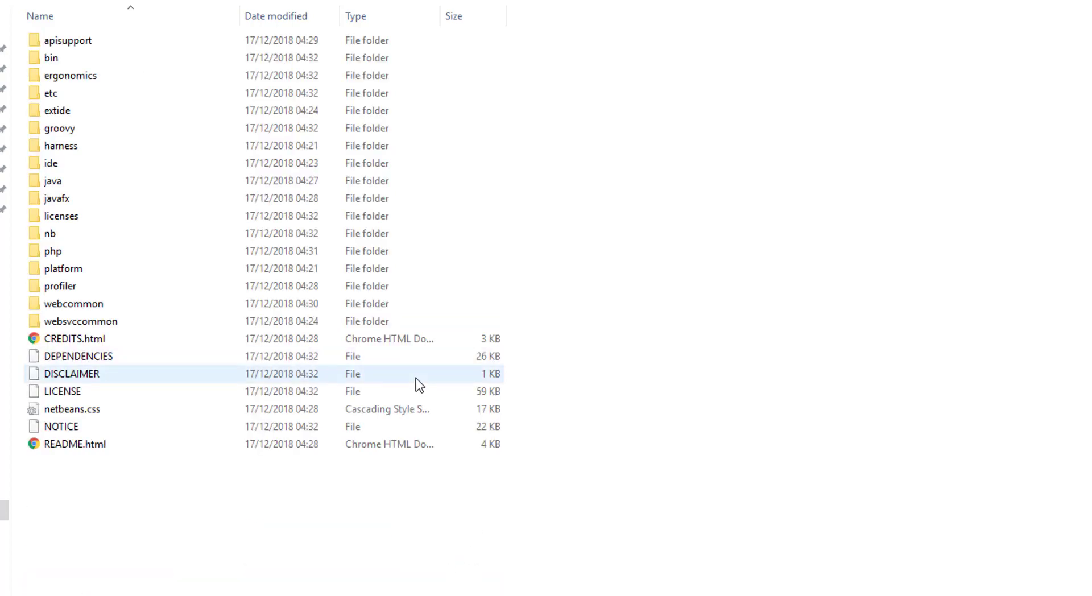
double_click(55, 60)
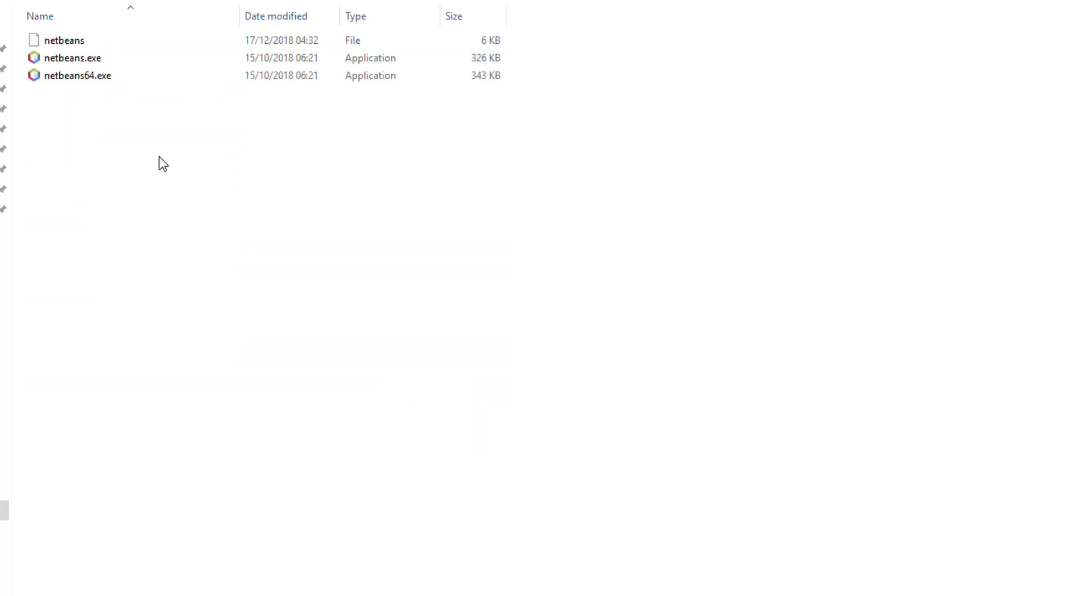
Run netbeans64.exe as administrator and import the settings from the previous NetBeans 9.0 version.
left_click(80, 80)
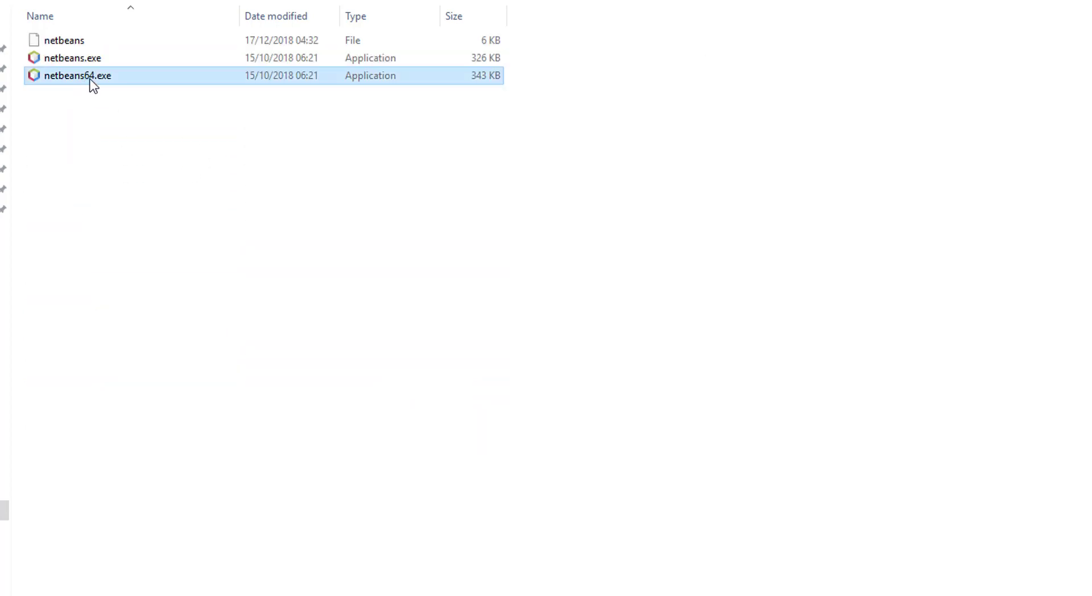
right_click(91, 80)
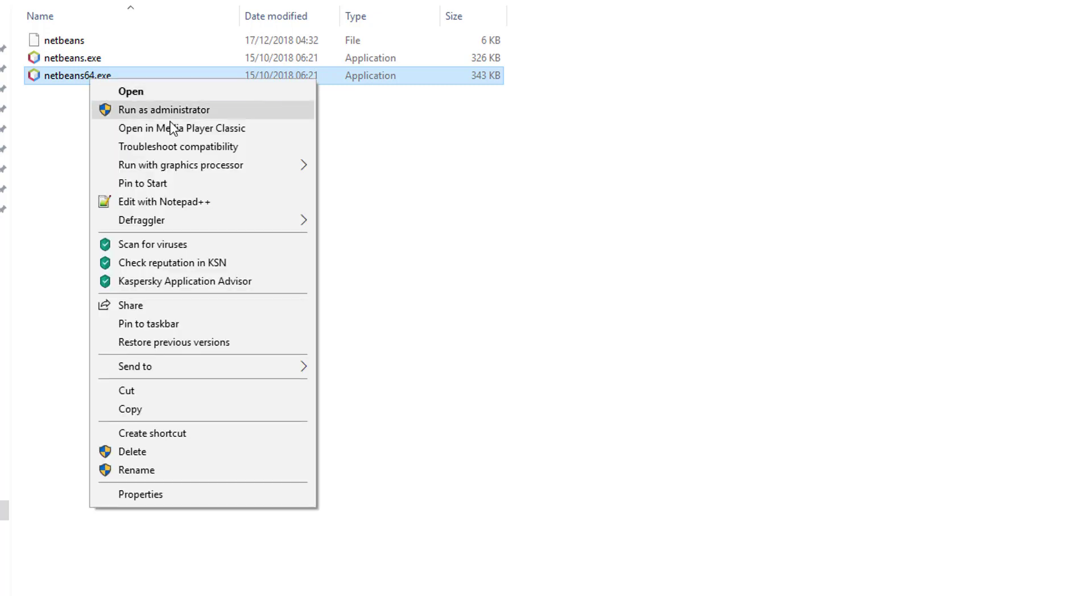
left_click(168, 111)
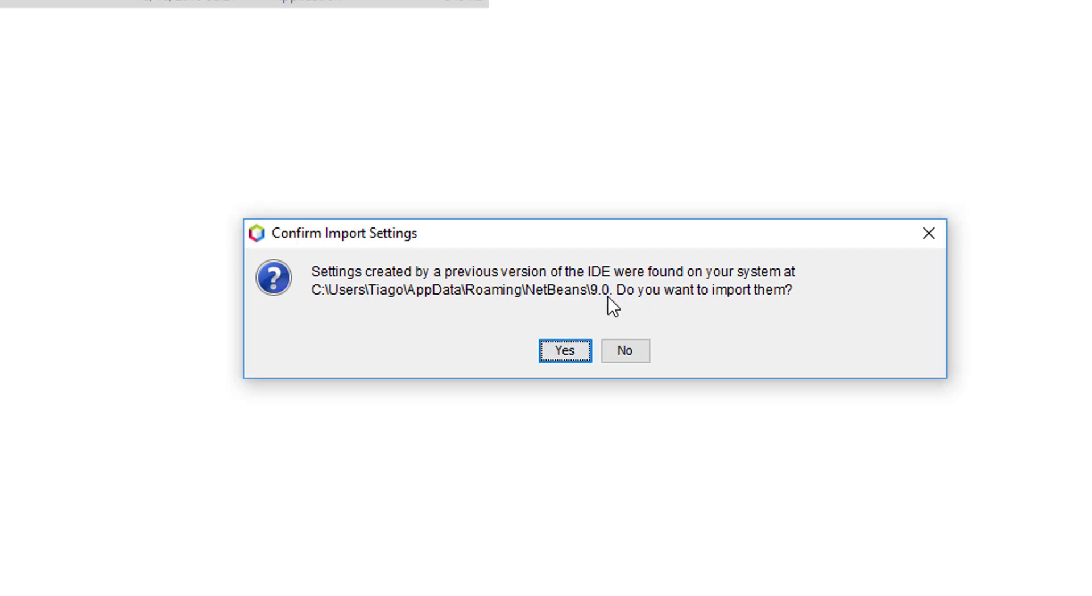
left_click(560, 355)
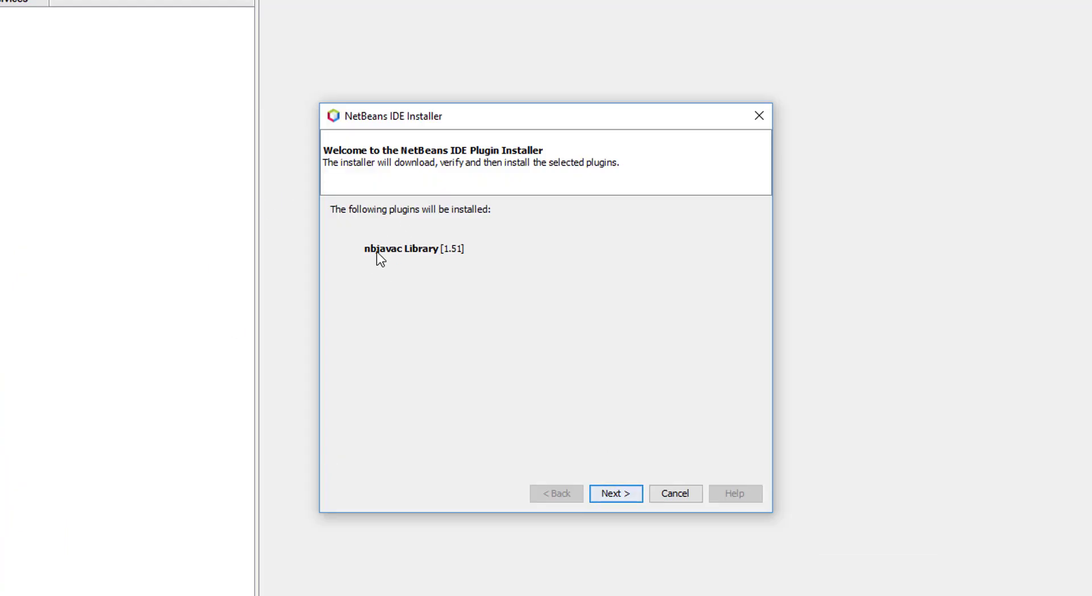
Install the nbjavac Library plugin, accepting its license terms, and maximize the IDE window.
left_click_drag(386, 251, 443, 250)
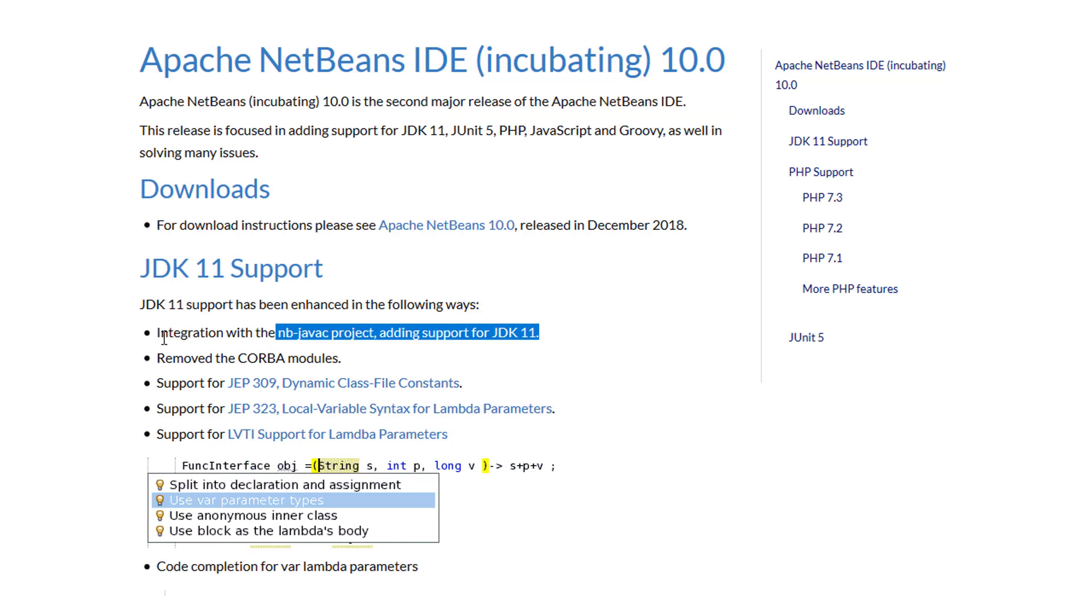
left_click_drag(160, 338, 397, 340)
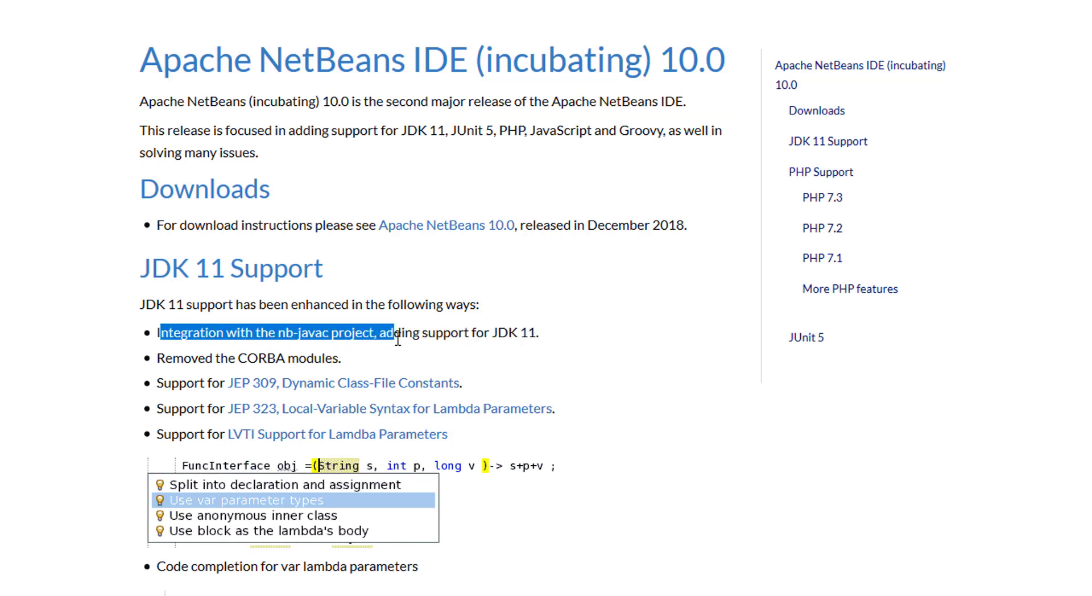
left_click(389, 332)
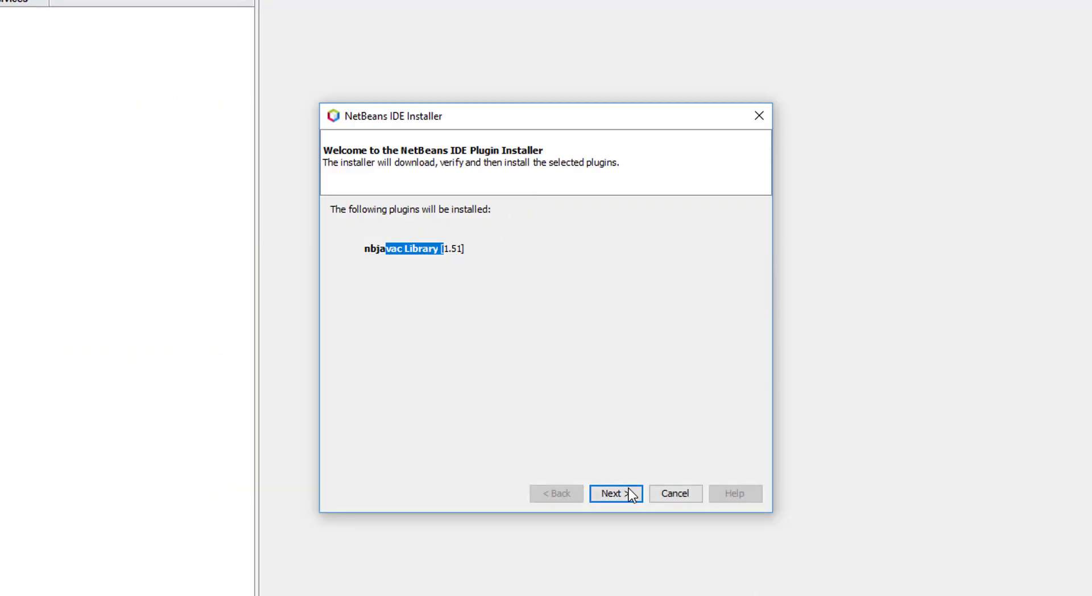
left_click(629, 490)
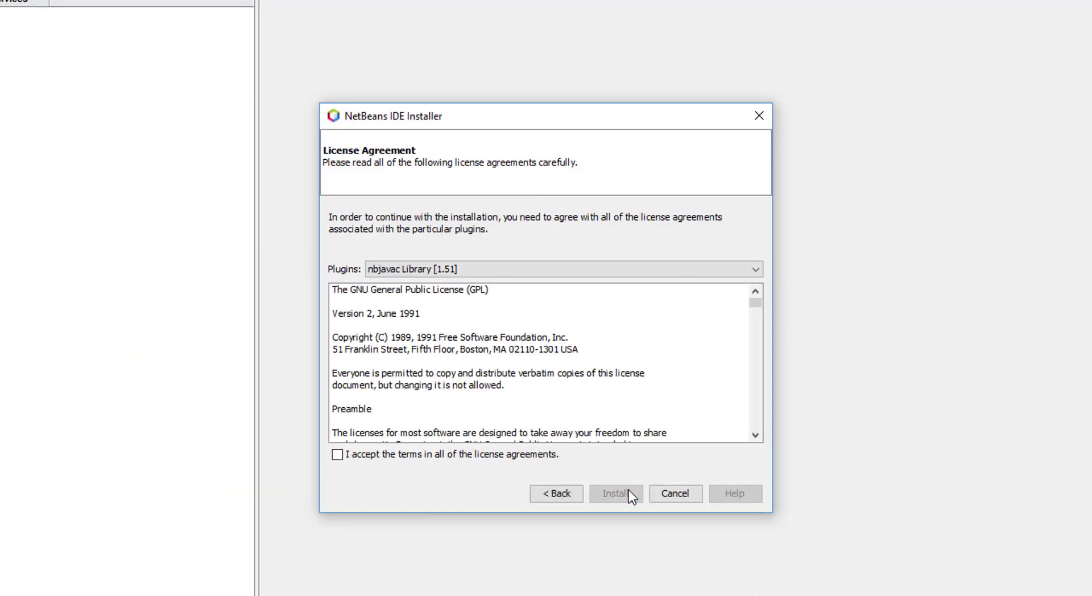
left_click(465, 456)
left_click(625, 493)
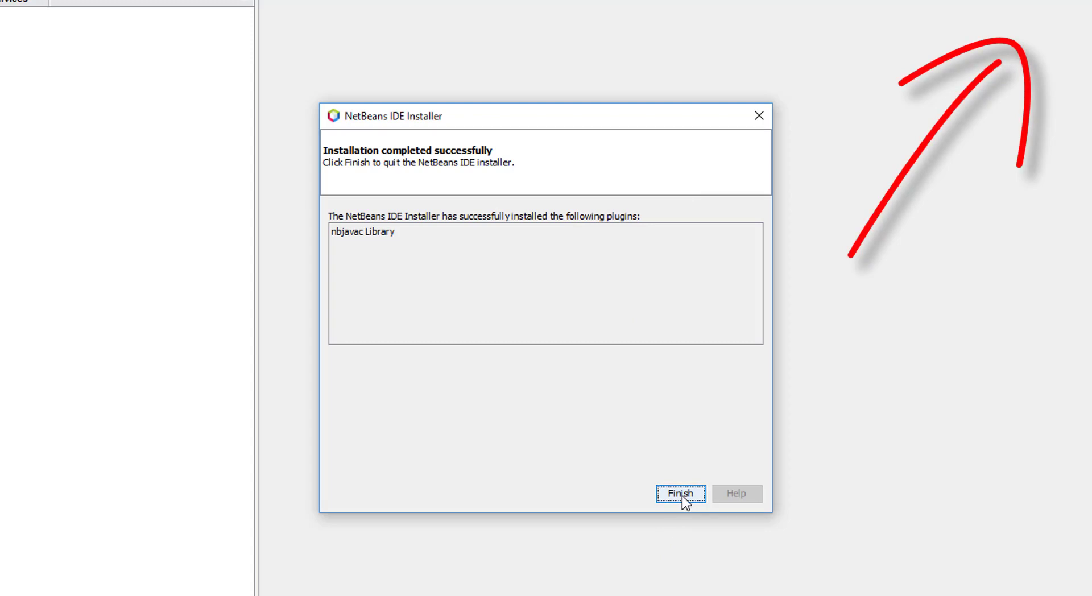
left_click(681, 492)
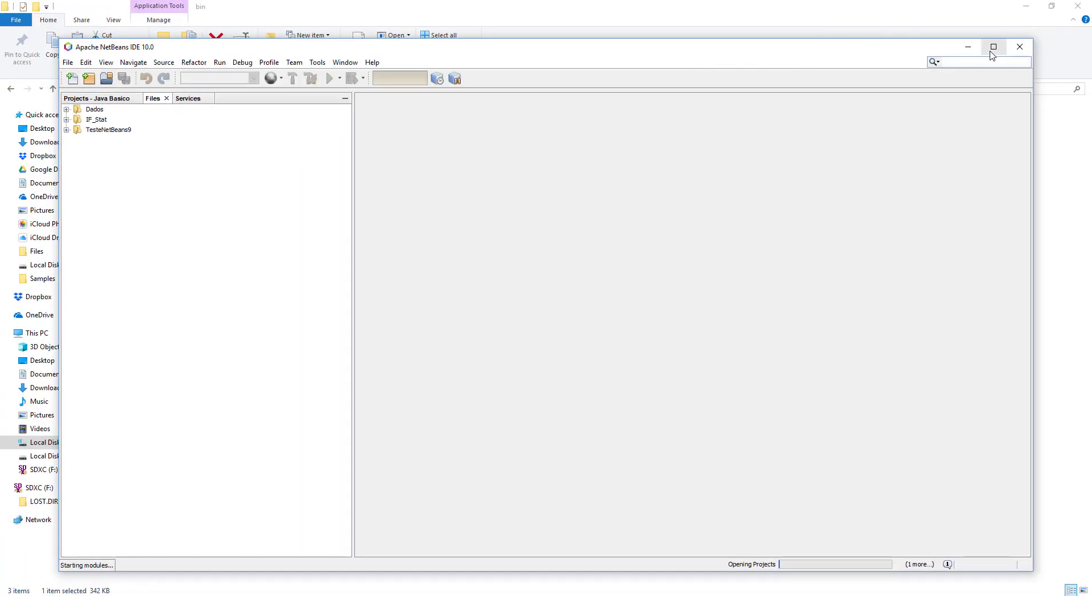
left_click(993, 47)
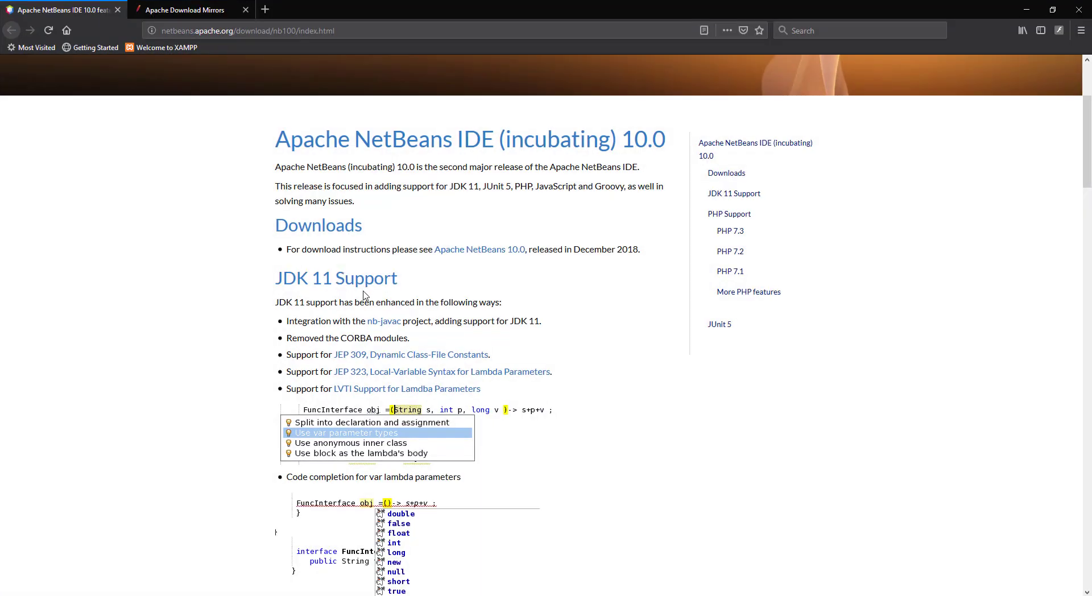
Examine the JDK 11 support and PHP 7.3, 7.2, 7.1 and further PHP features on the browser's NetBeans 10.0 release page.
scroll(364, 294, "down", 2)
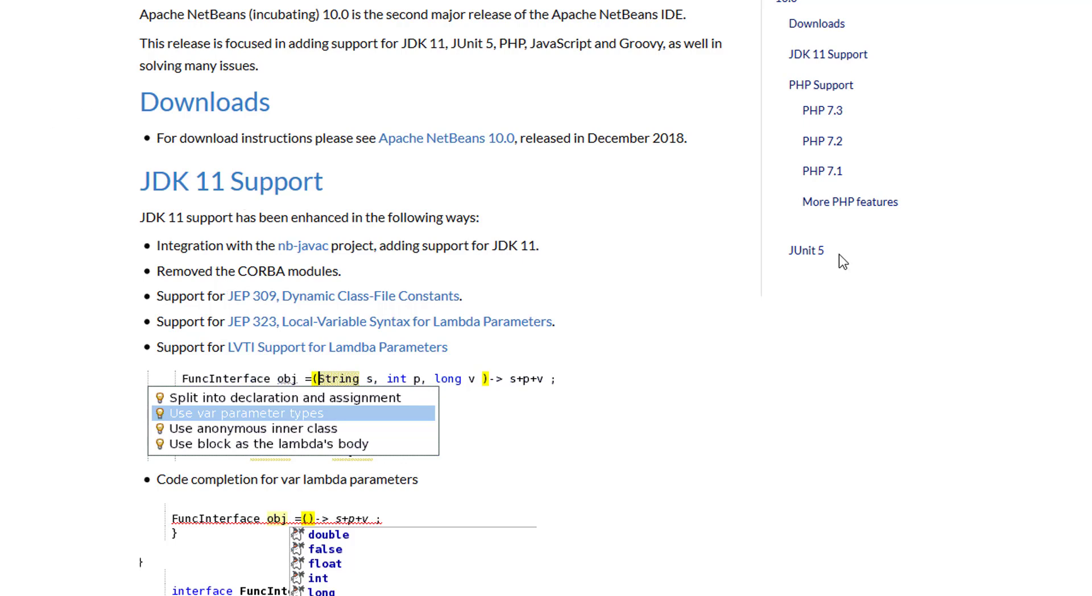
left_click_drag(839, 254, 791, 255)
left_click_drag(142, 182, 376, 185)
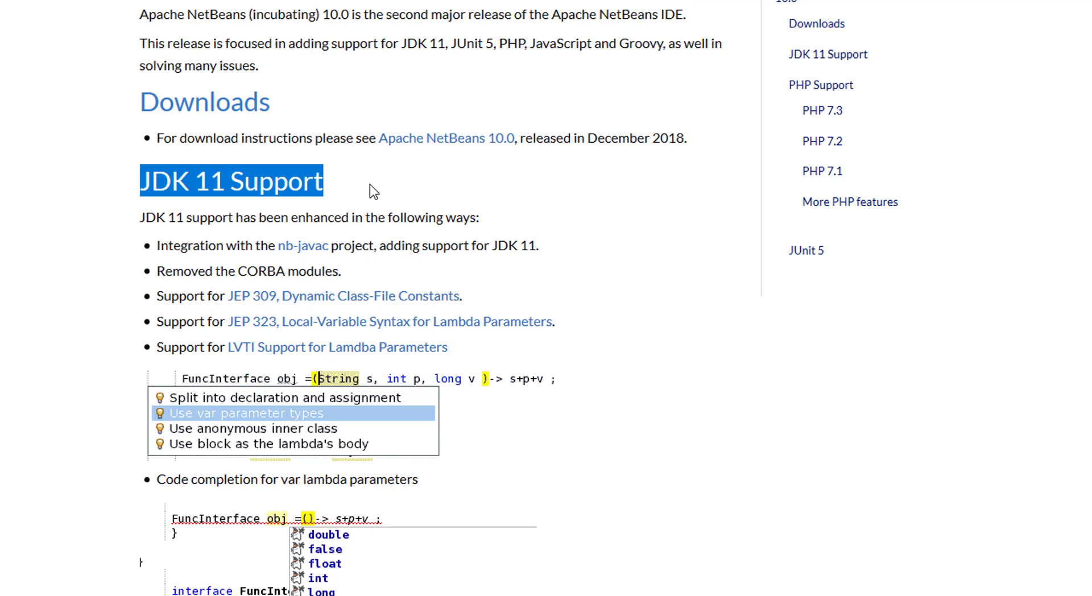
scroll(370, 184, "down", 10)
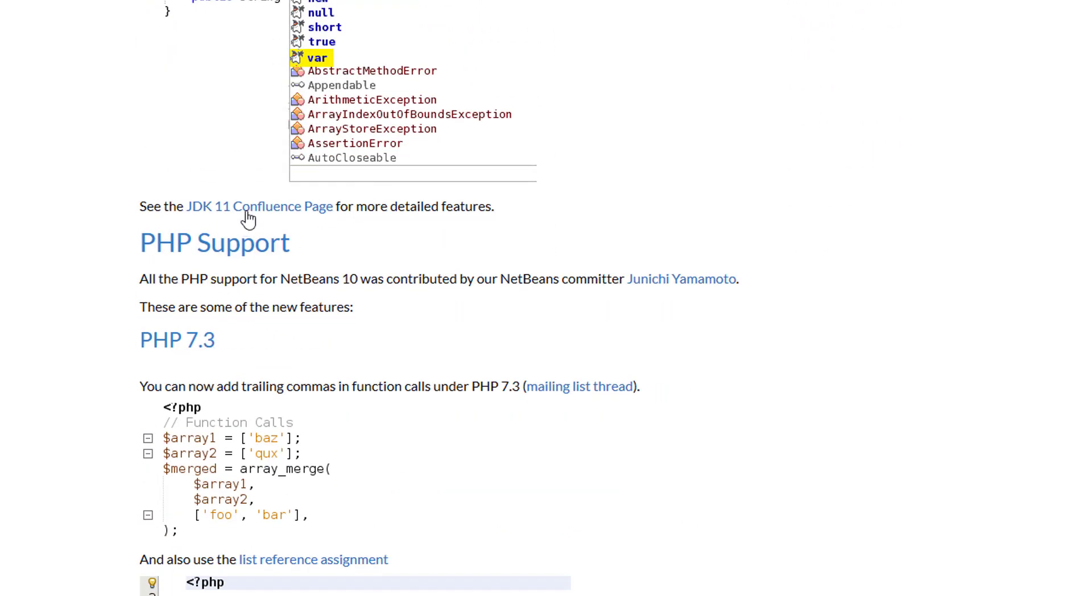
left_click_drag(142, 243, 315, 251)
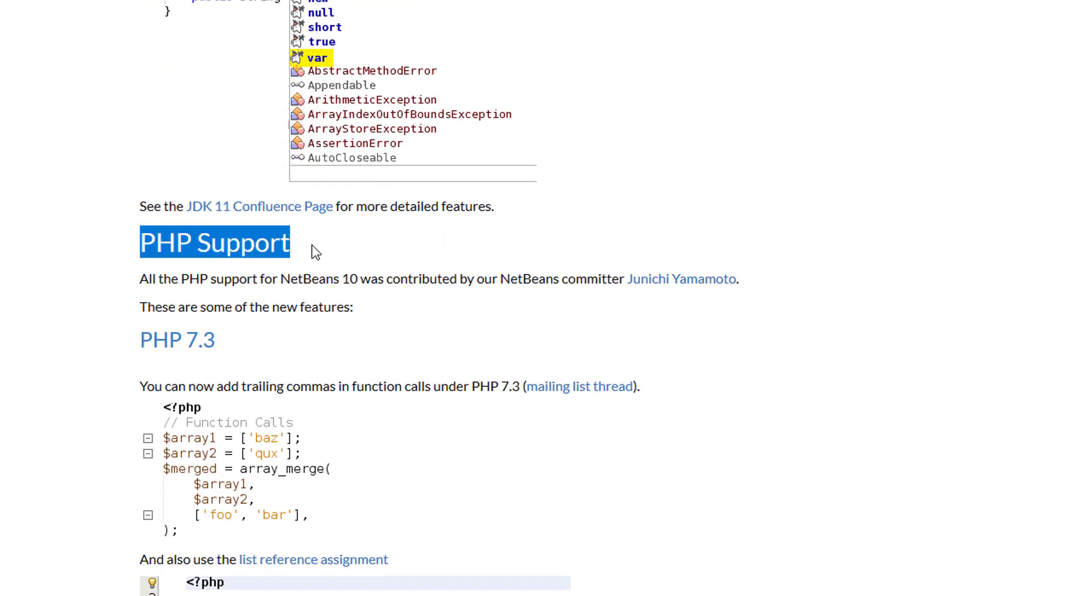
scroll(189, 351, "down", 3)
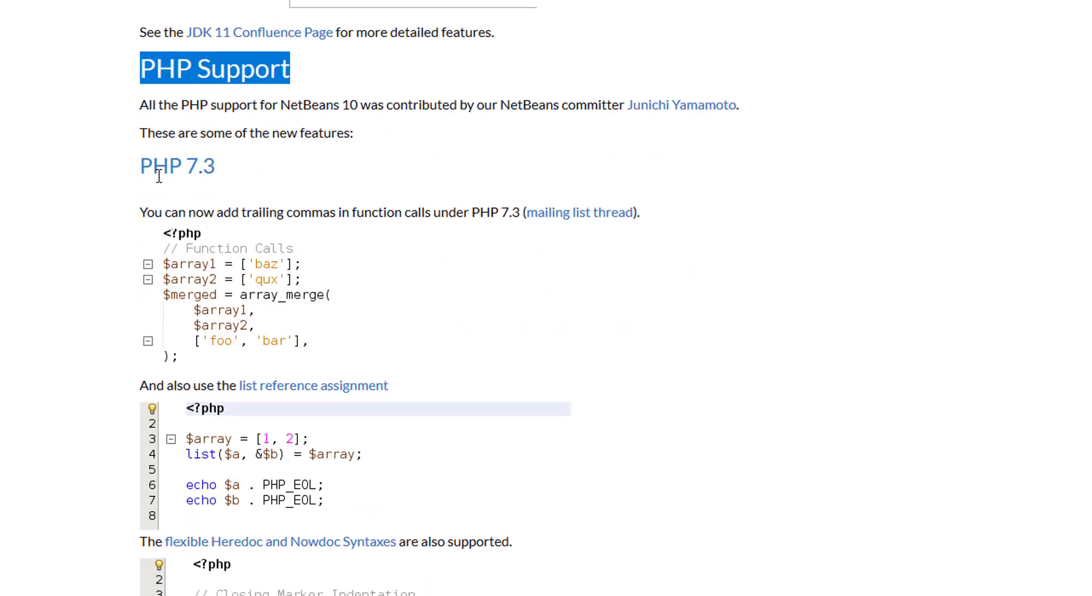
double_click(193, 167)
scroll(236, 365, "down", 9)
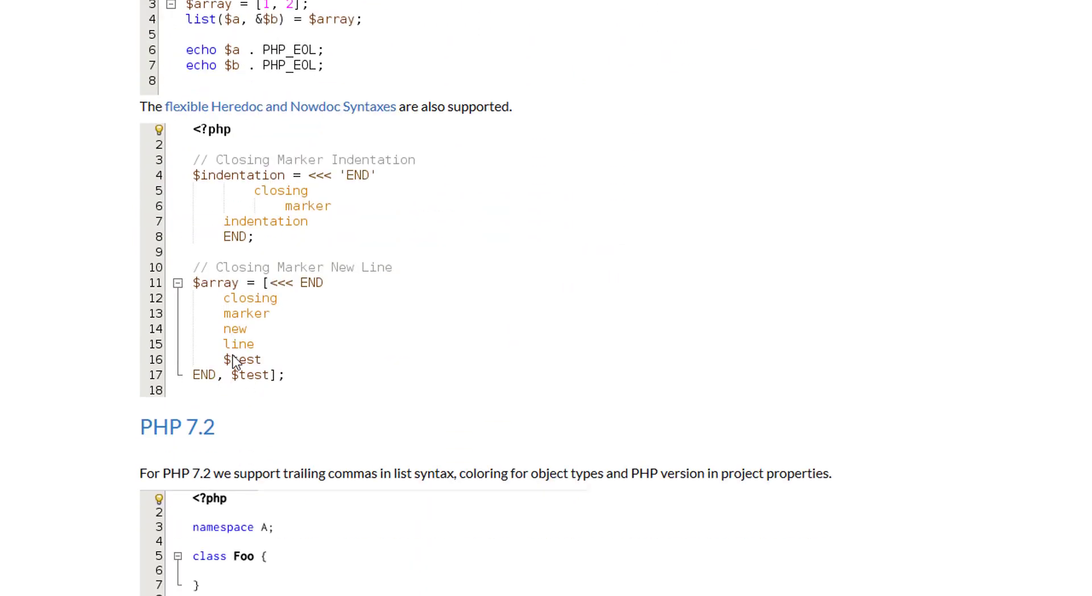
left_click_drag(189, 336, 246, 341)
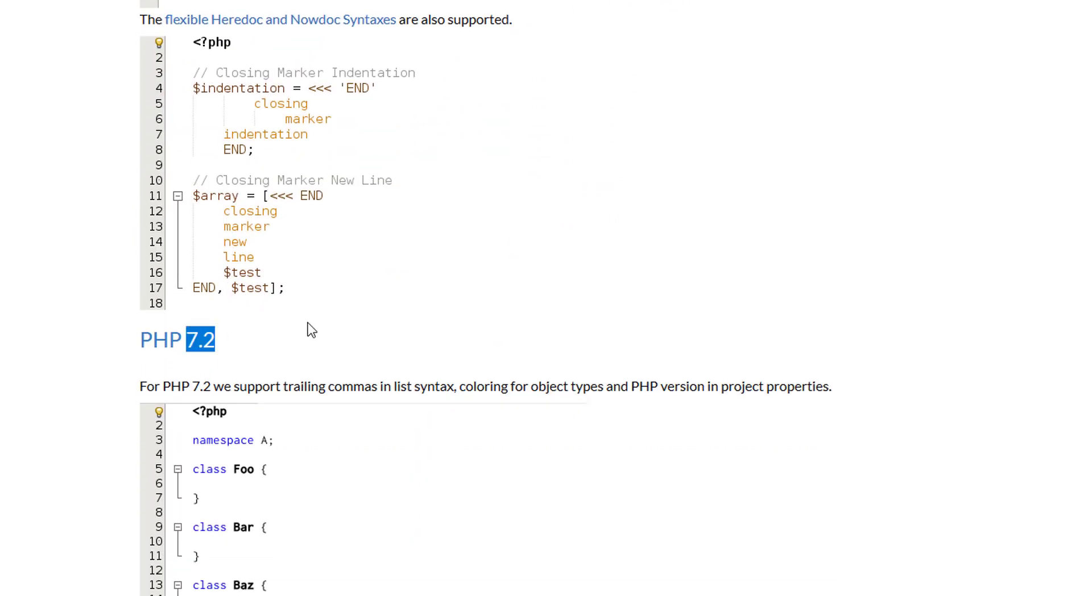
scroll(309, 322, "down", 9)
left_click_drag(186, 304, 264, 302)
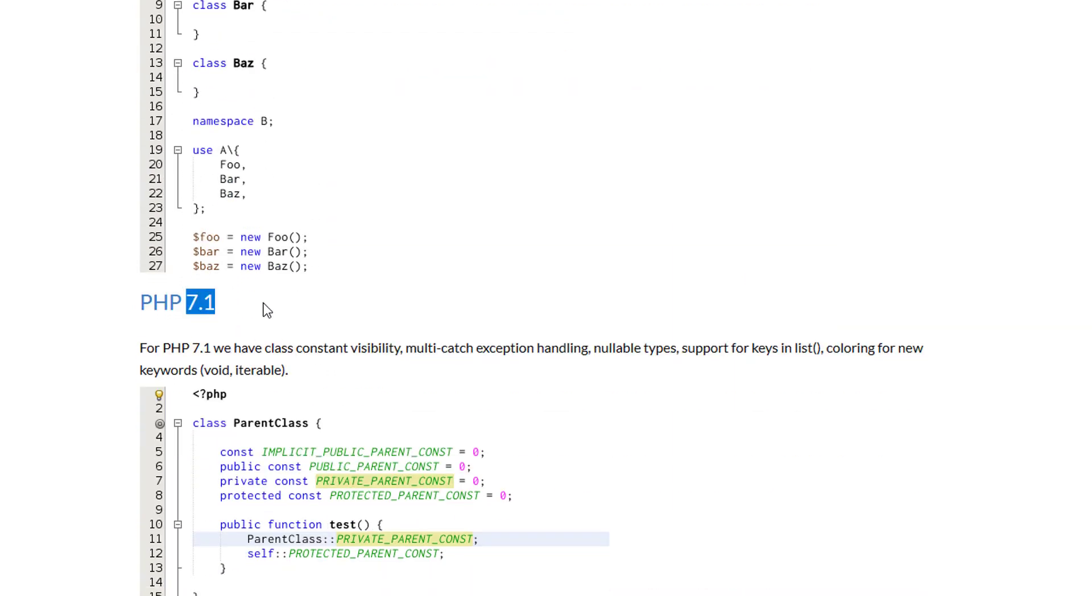
scroll(313, 311, "down", 9)
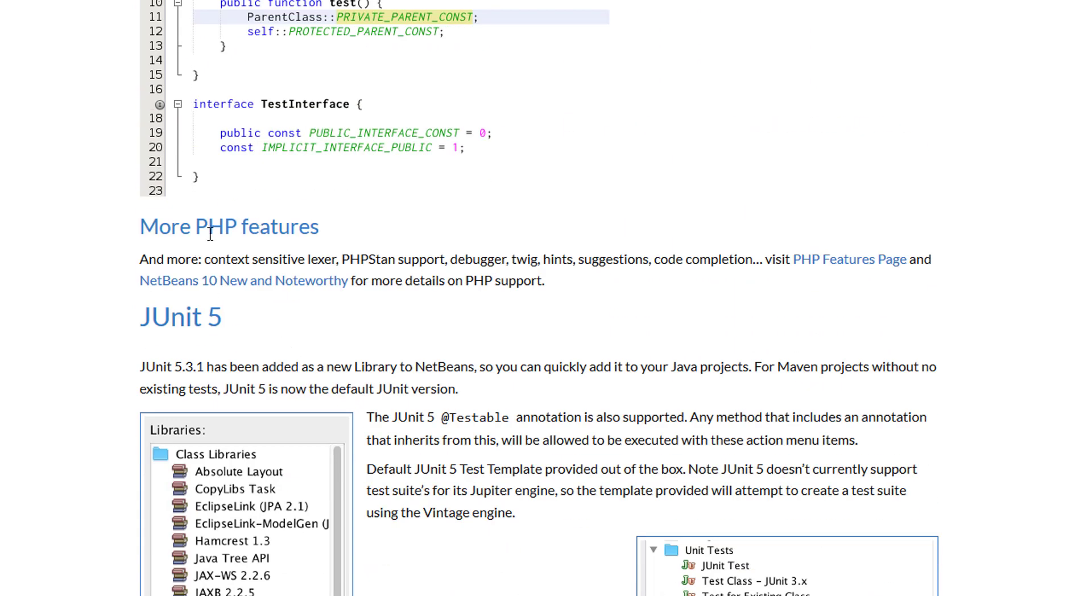
left_click_drag(143, 263, 965, 286)
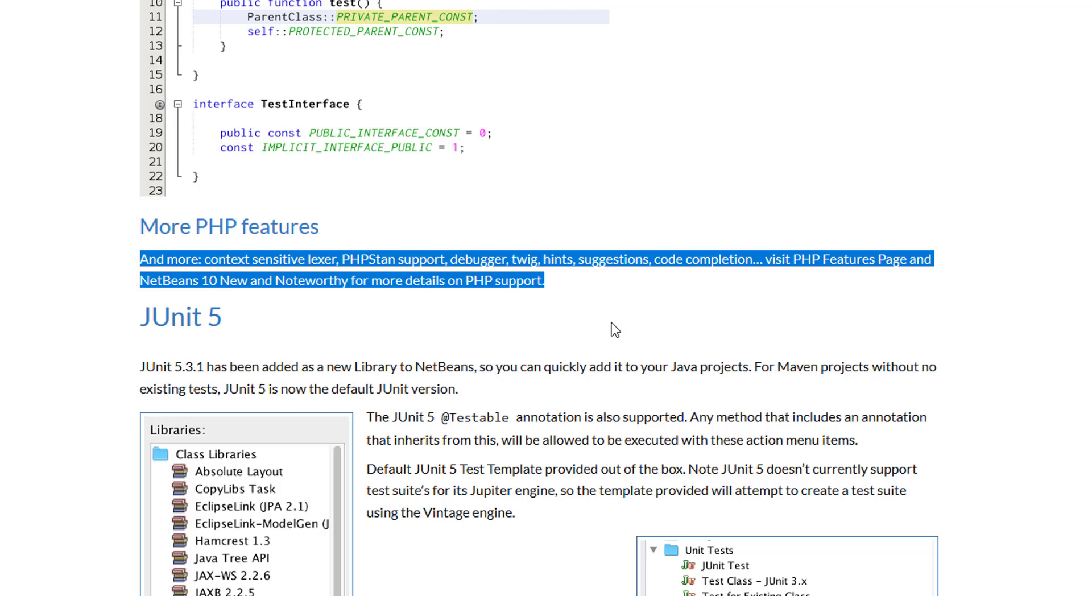
scroll(290, 358, "down", 2)
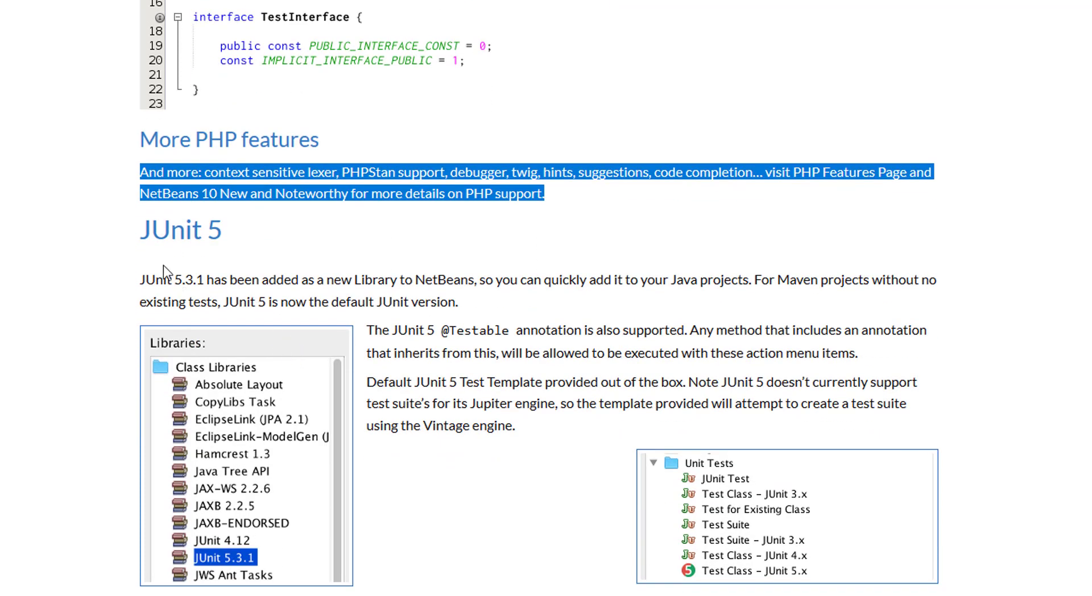
Examine the JUnit 5 section and the remainder of the NetBeans 10.0 release page, returning to the PHP 7.1 section.
left_click(166, 229)
left_click_drag(166, 229, 226, 230)
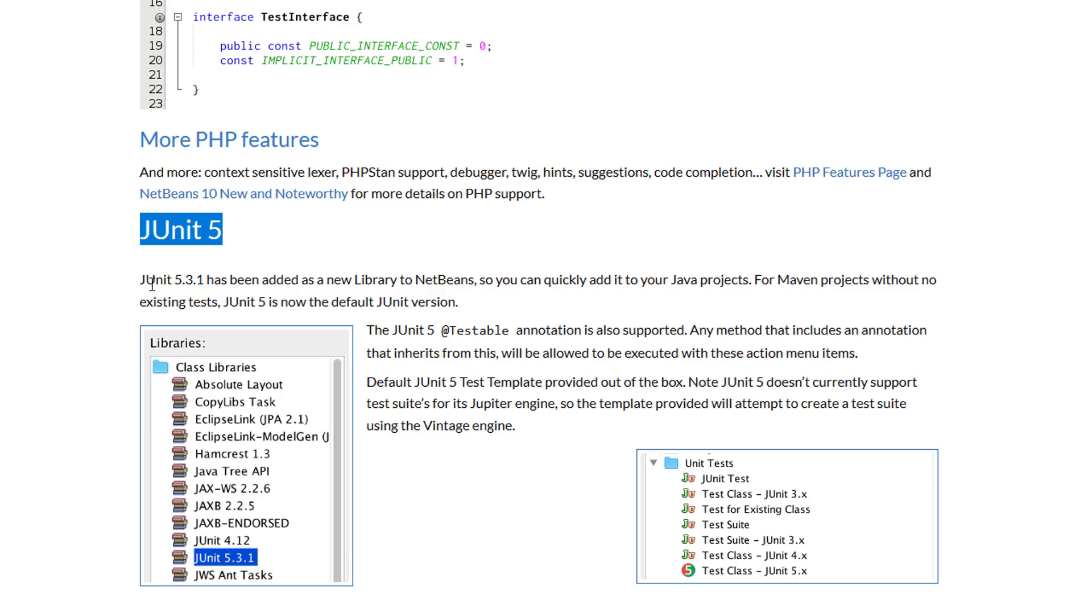
scroll(418, 332, "down", 8)
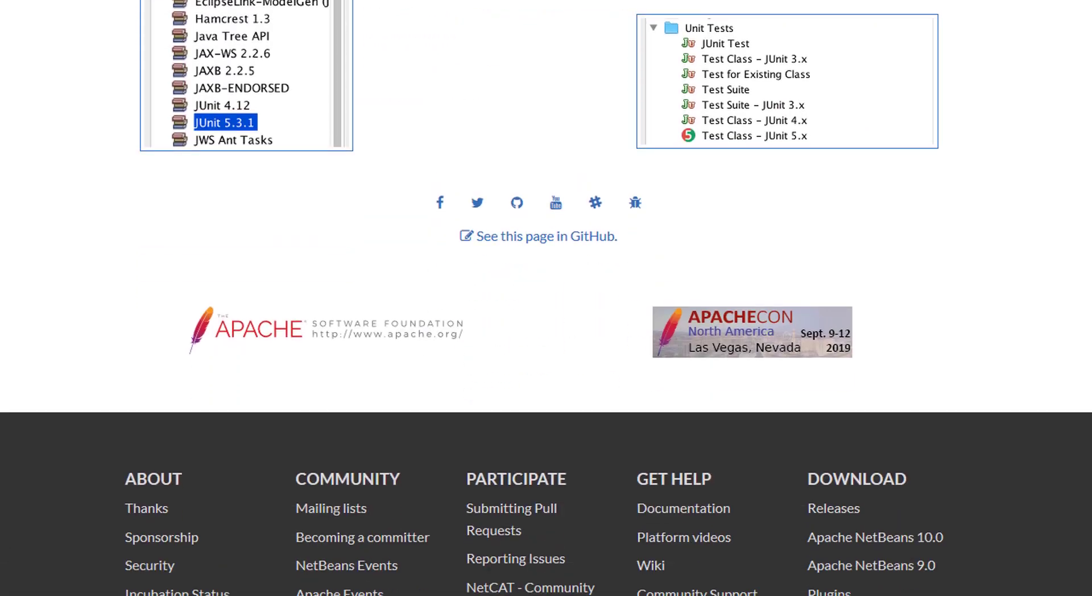
scroll(545, 298, "down", 7)
scroll(546, 298, "up", 5)
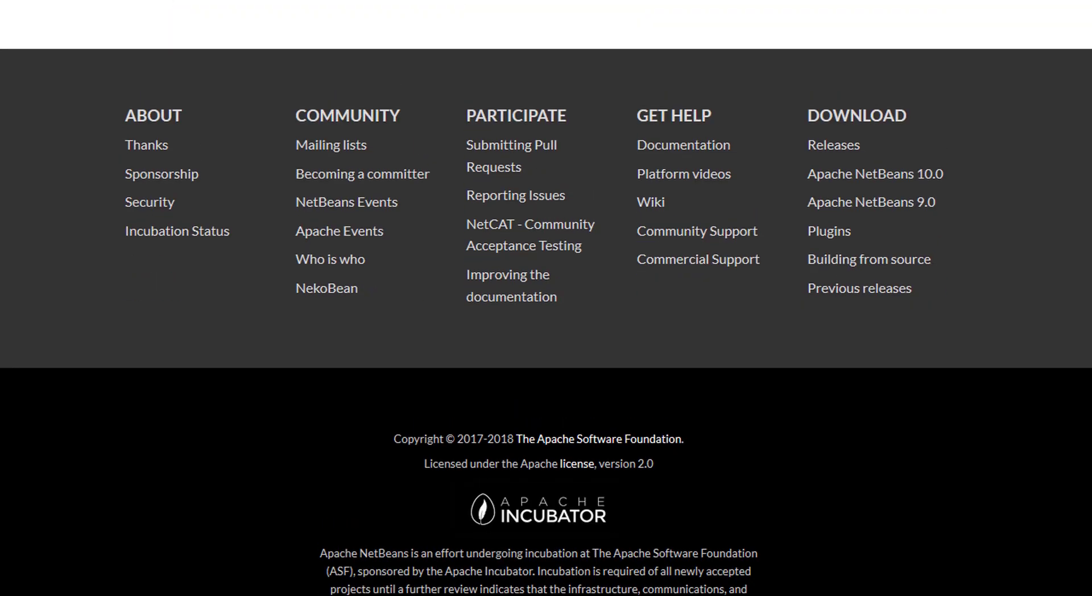
scroll(546, 298, "up", 9)
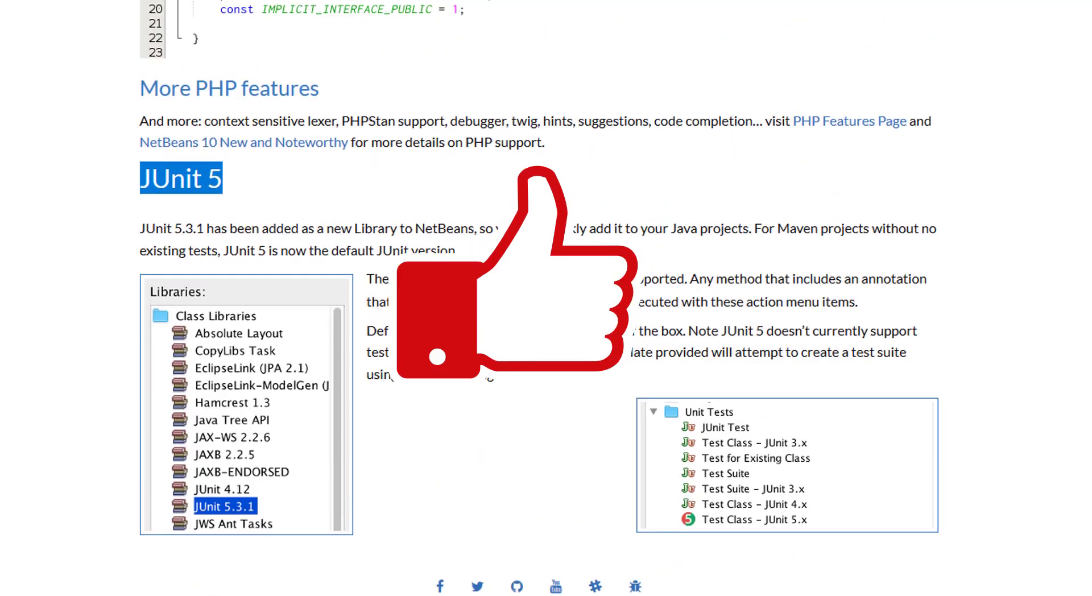
scroll(546, 298, "up", 3)
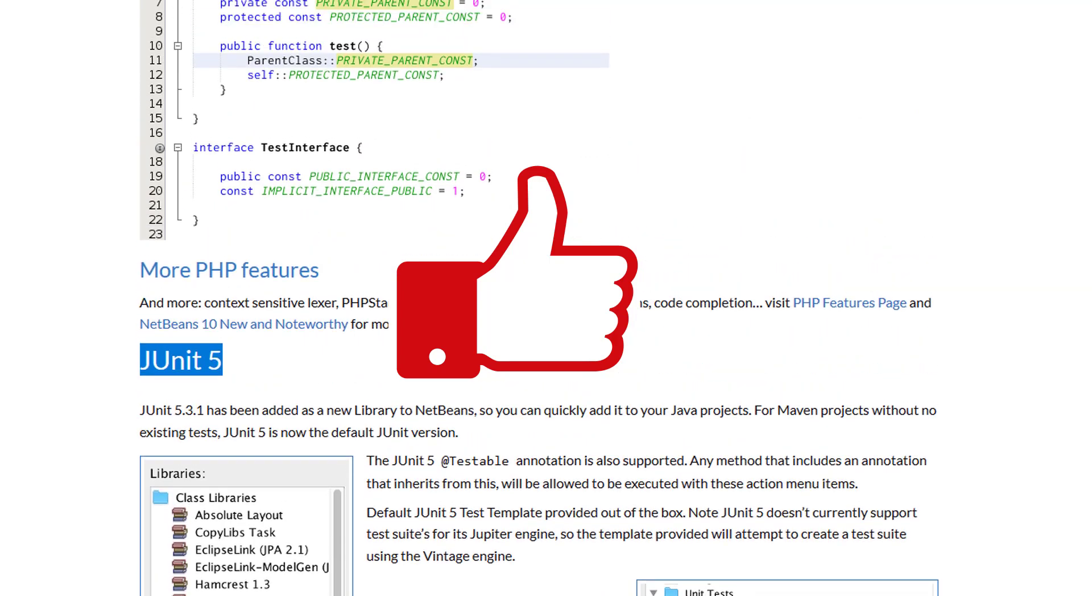
scroll(546, 298, "up", 4)
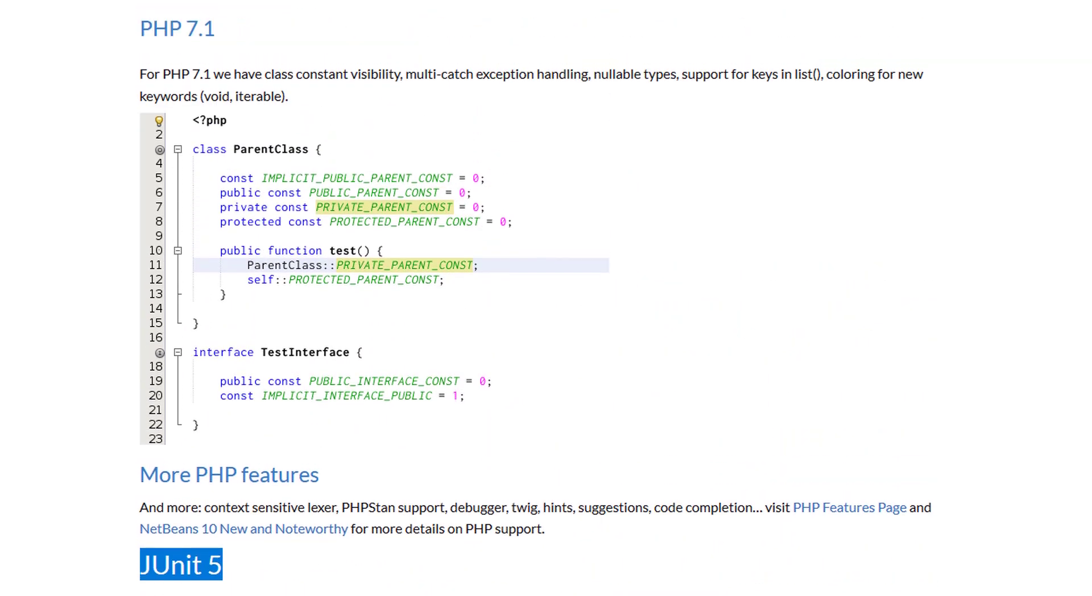
scroll(546, 298, "up", 3)
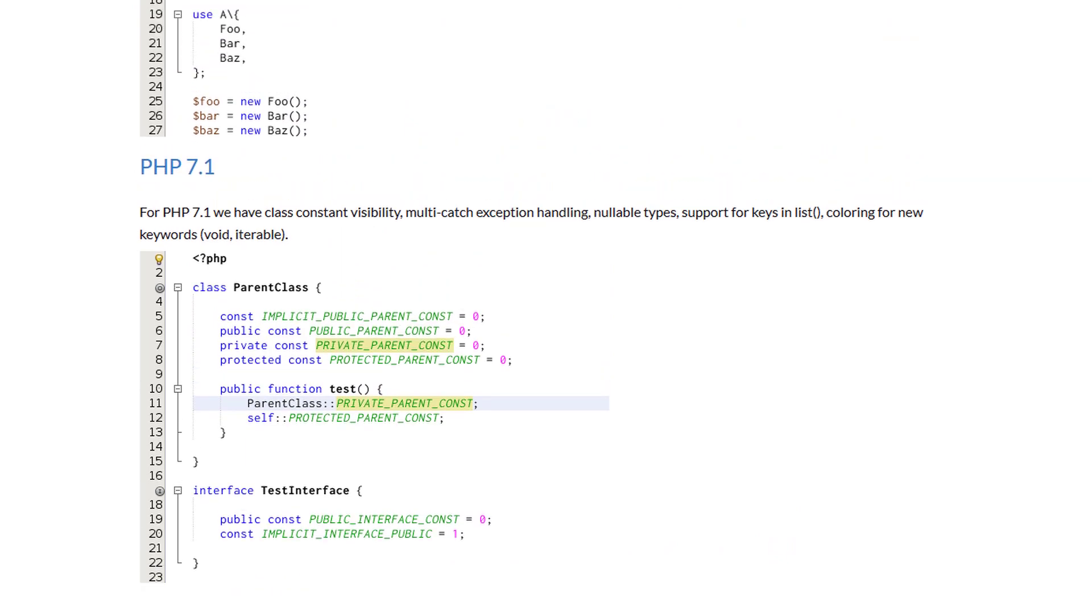